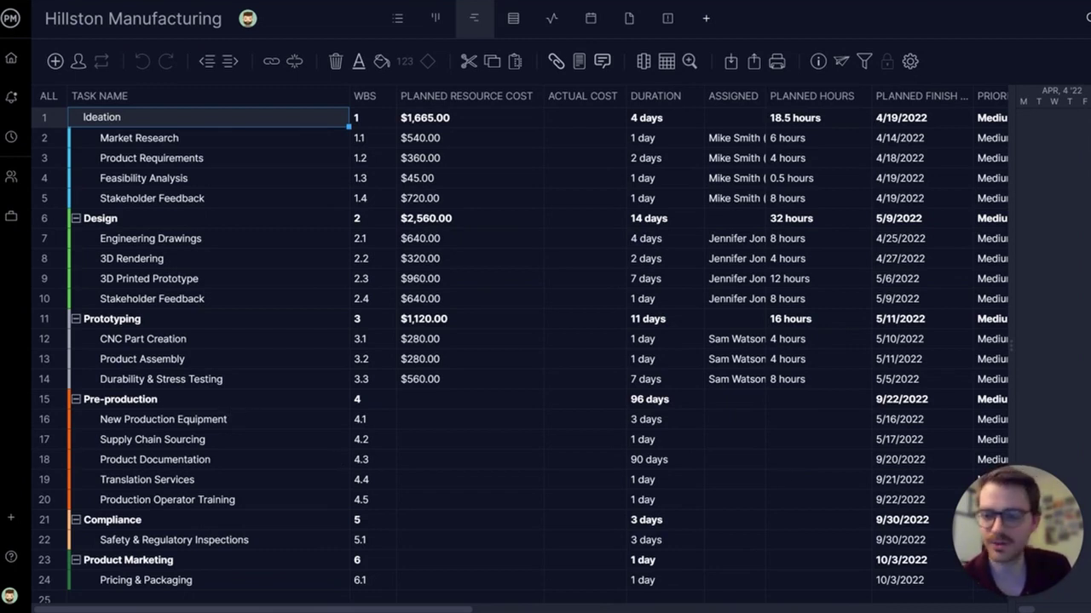
Start creating a new project and open the template chooser for it.
left_click(12, 522)
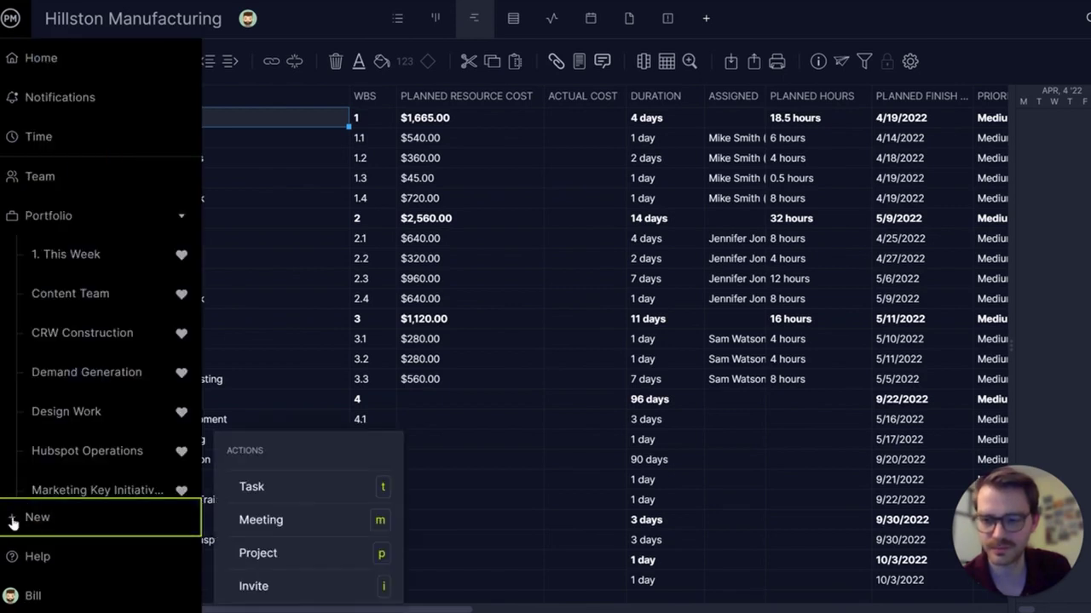
left_click(269, 554)
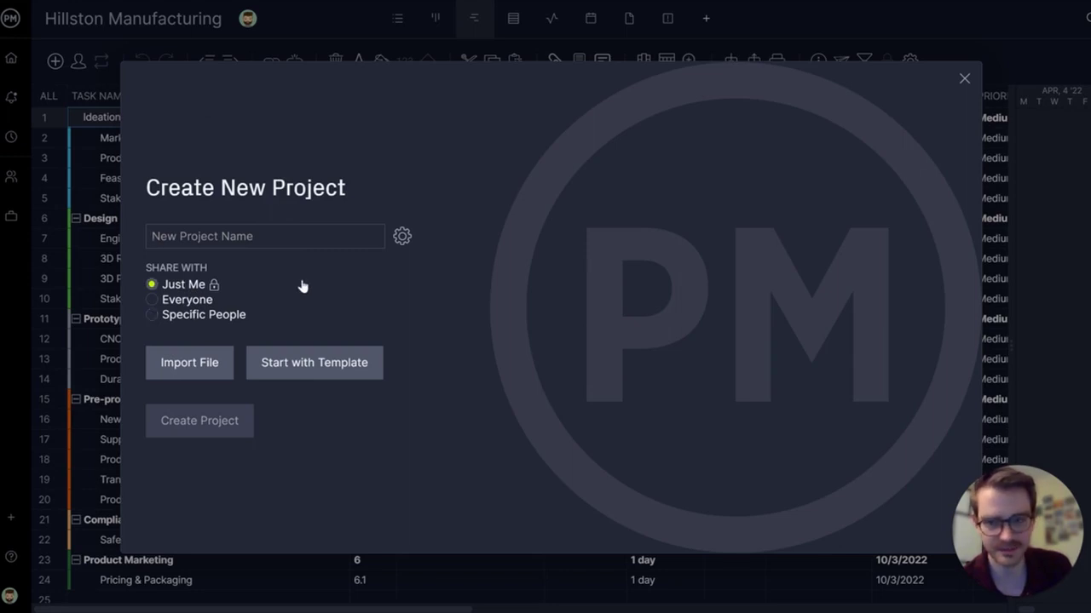
left_click(328, 365)
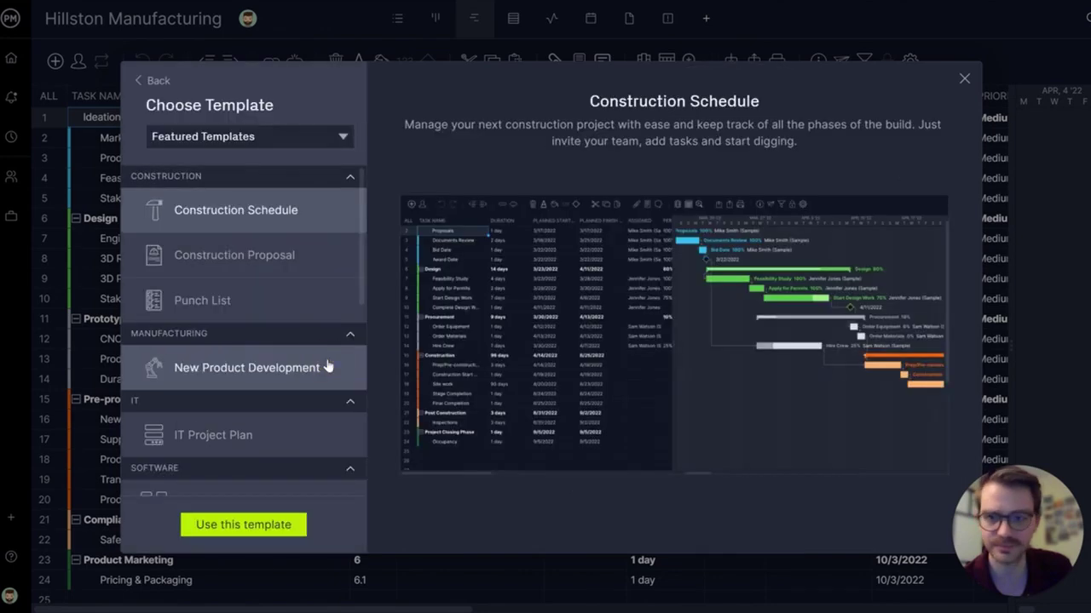
Preview the Construction Proposal, Punch List and New Product Development templates, and create the project from the IT Project Plan template.
mouse_move(361, 245)
left_mouse_down()
mouse_move(362, 258)
mouse_move(362, 230)
mouse_move(369, 404)
mouse_move(372, 246)
left_mouse_up()
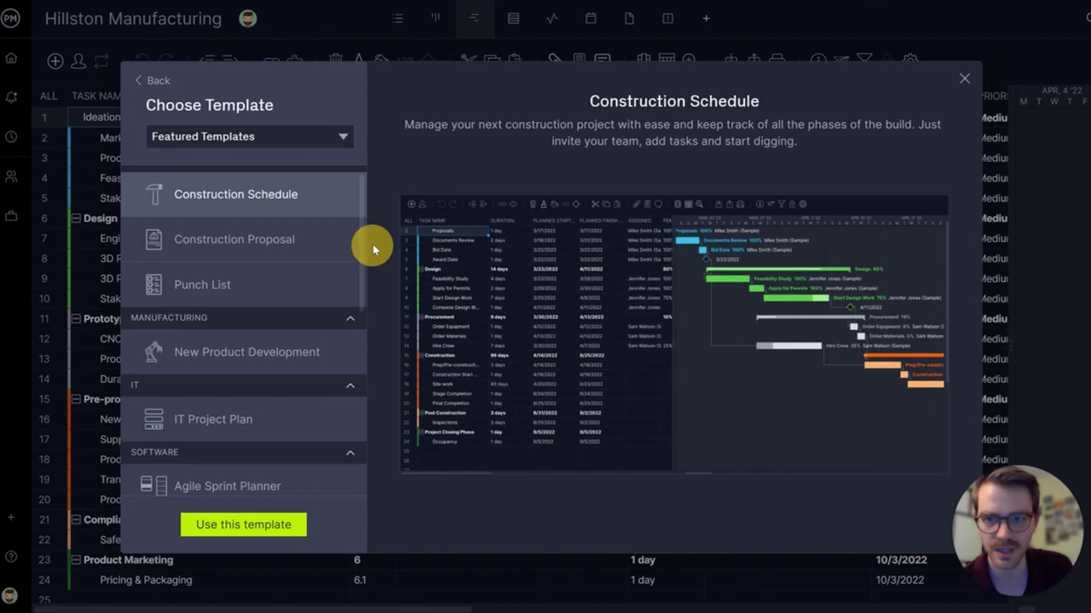
left_click(289, 242)
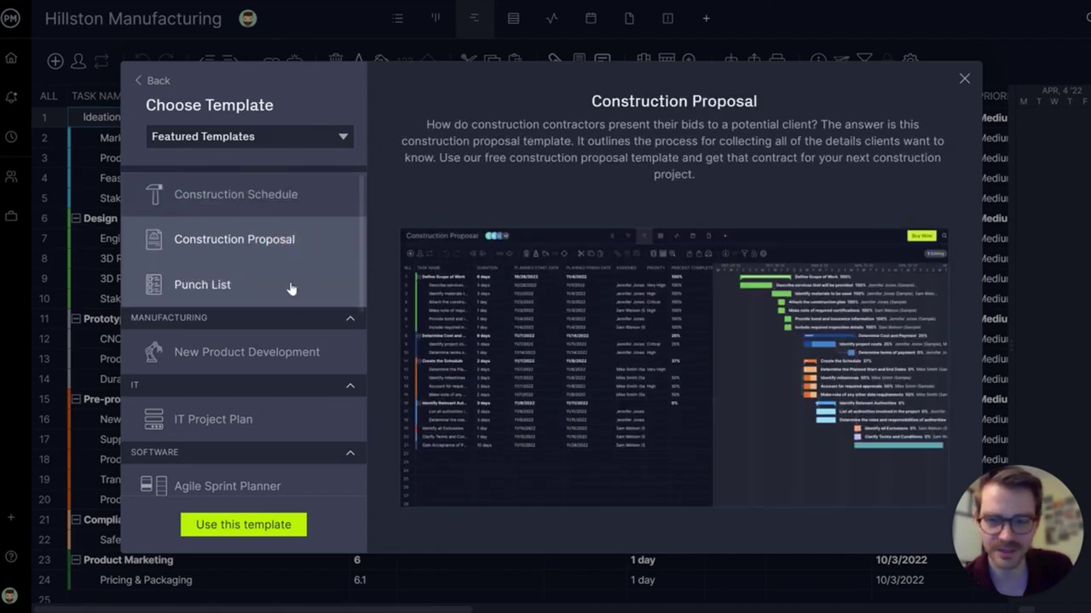
left_click(291, 288)
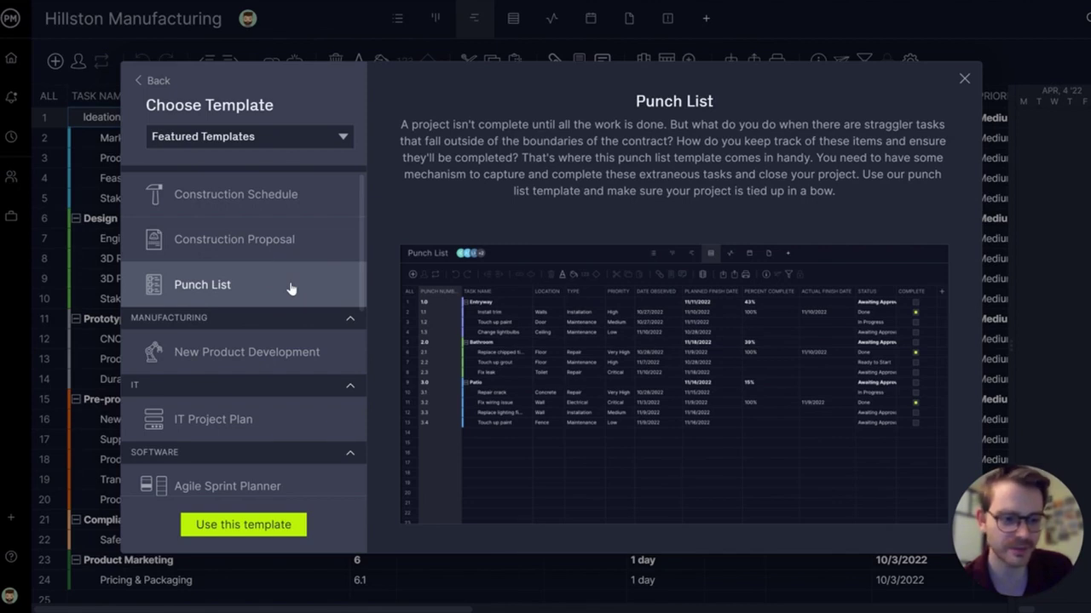
left_click(286, 350)
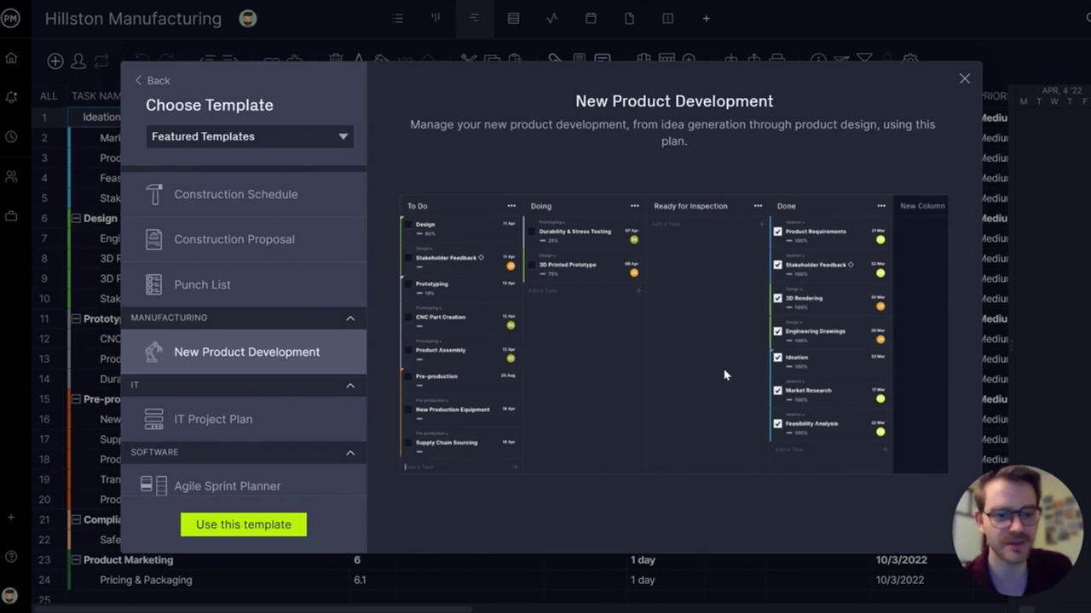
left_click(317, 422)
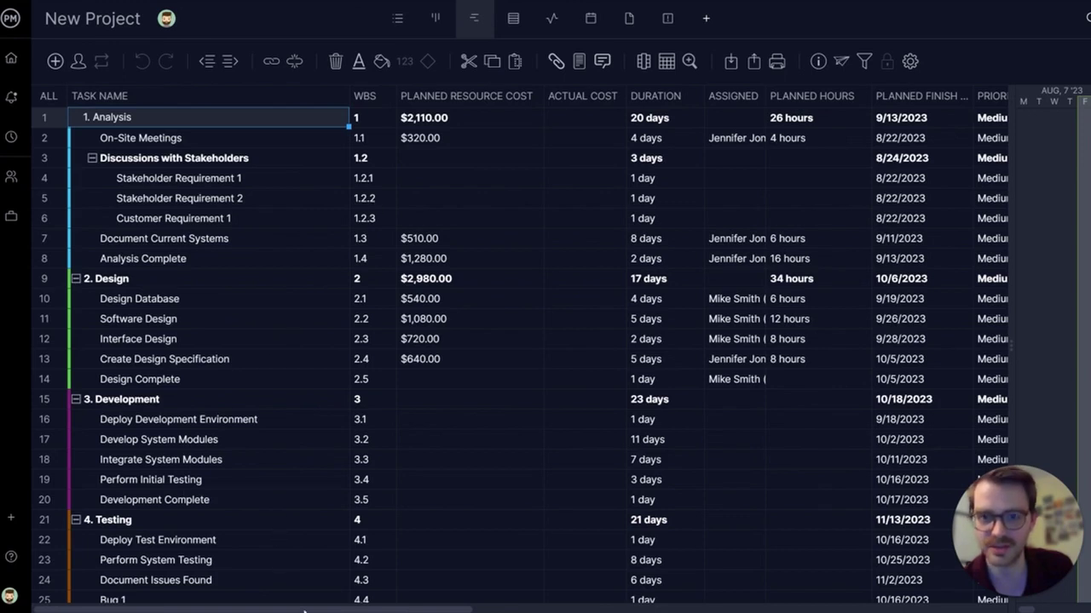
Look through the task grid's further columns and widen the Gantt chart to cover about the right-hand 40% of the view.
left_click_drag(304, 610, 530, 605)
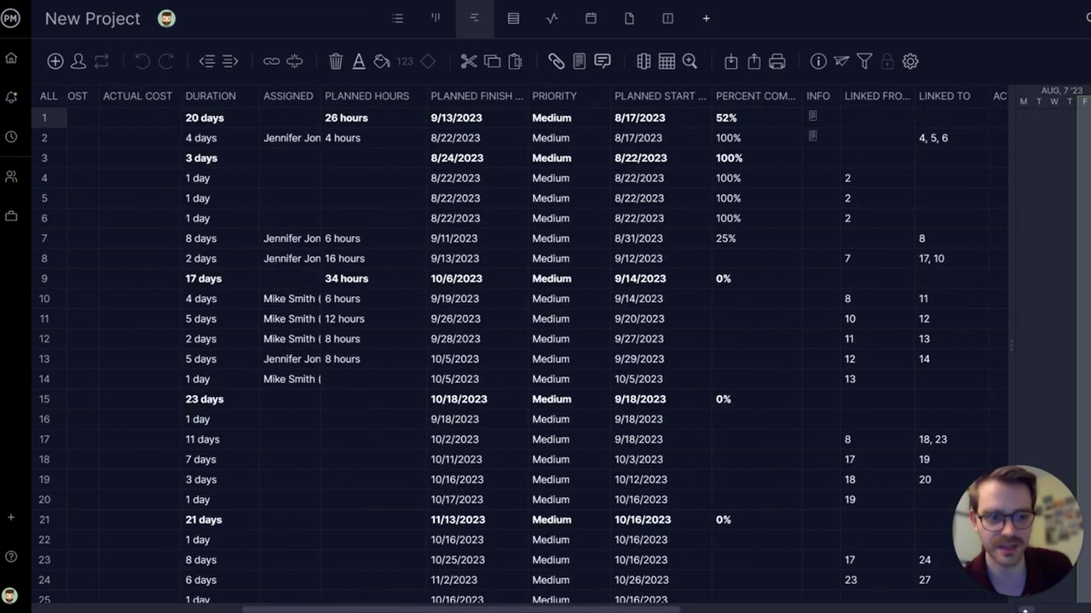
left_click_drag(1014, 354, 653, 365)
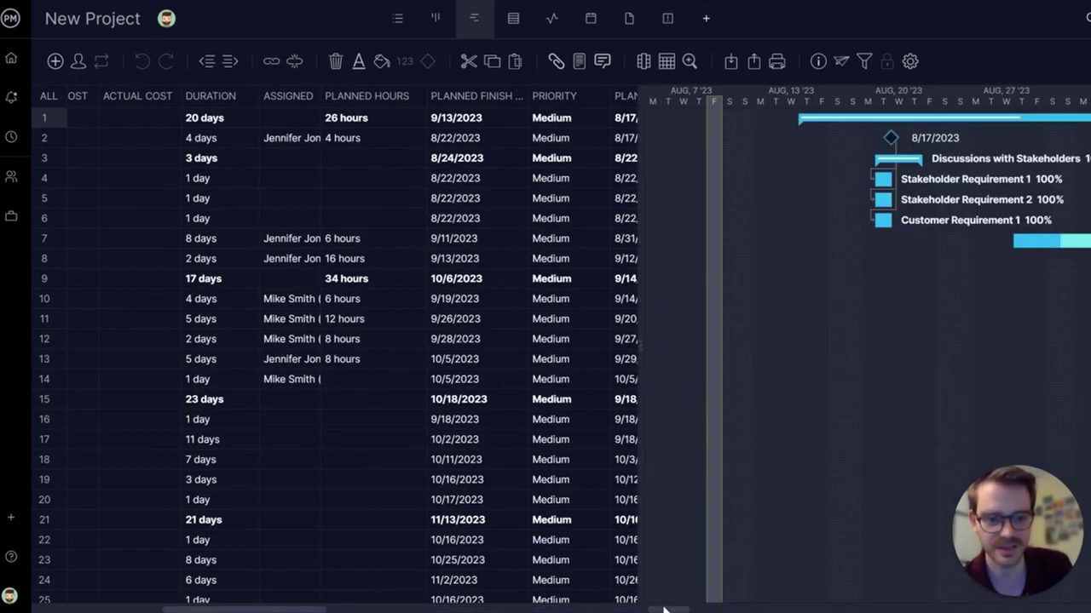
mouse_move(664, 608)
left_mouse_down()
mouse_move(715, 607)
mouse_move(657, 605)
left_mouse_up()
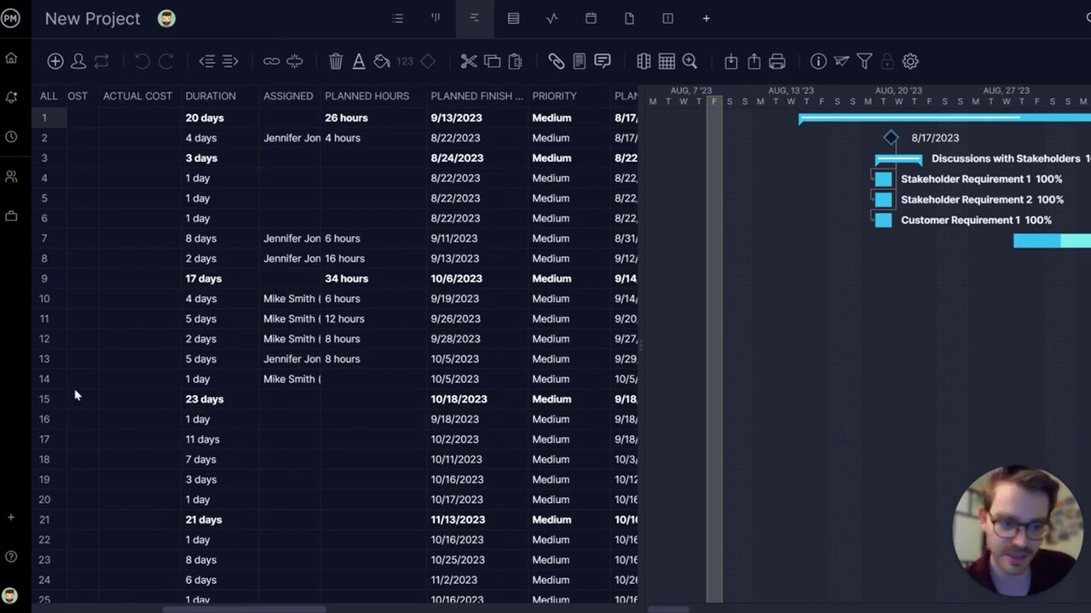
Start another new project by file import and select Tasks-CRW Construction.mpp as the file.
left_click(7, 521)
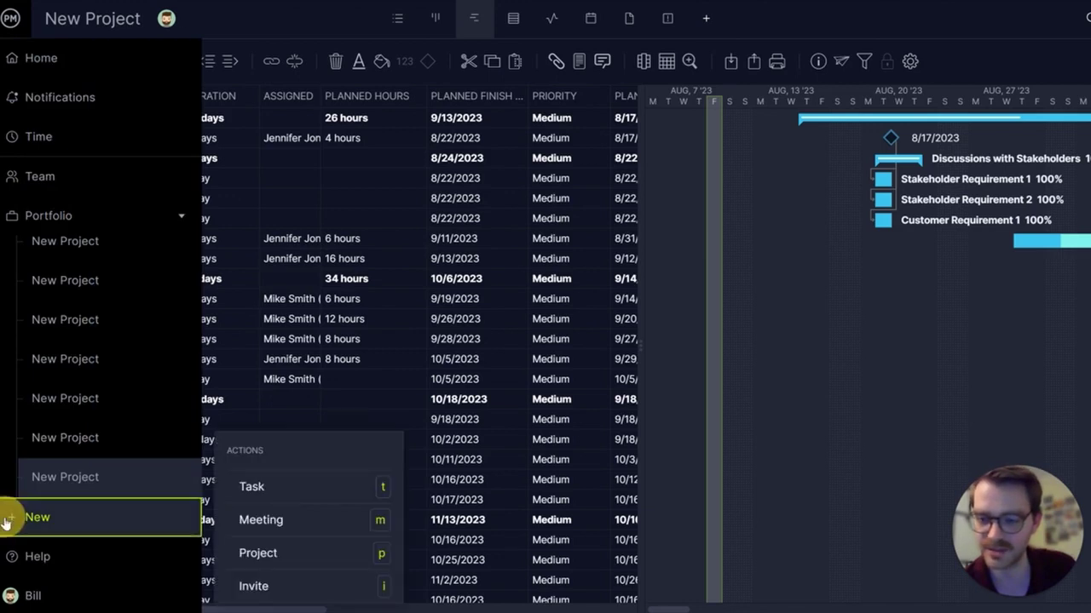
left_click(324, 556)
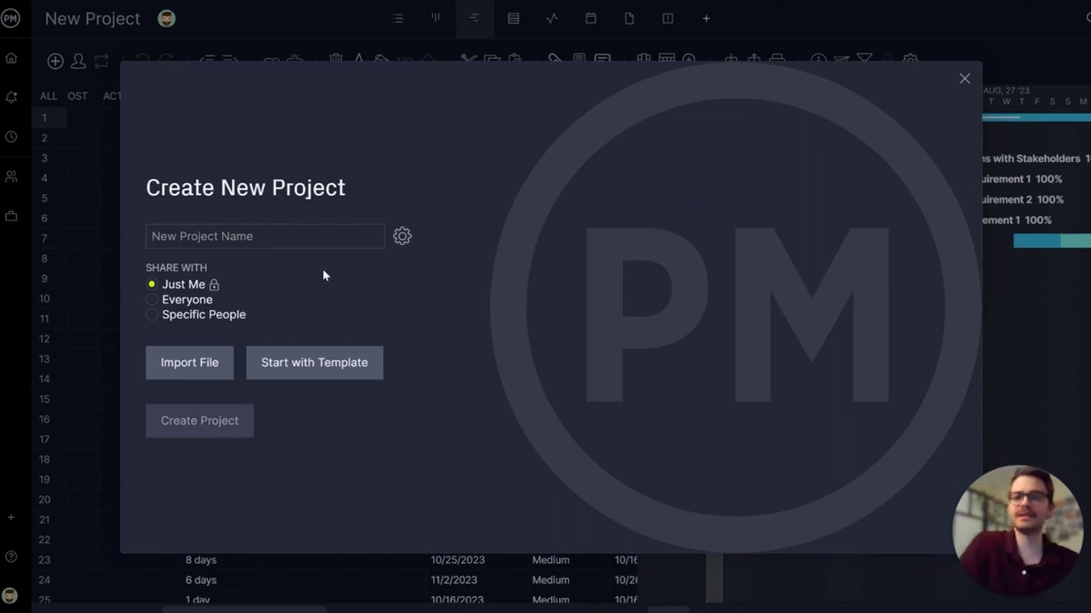
left_click(207, 365)
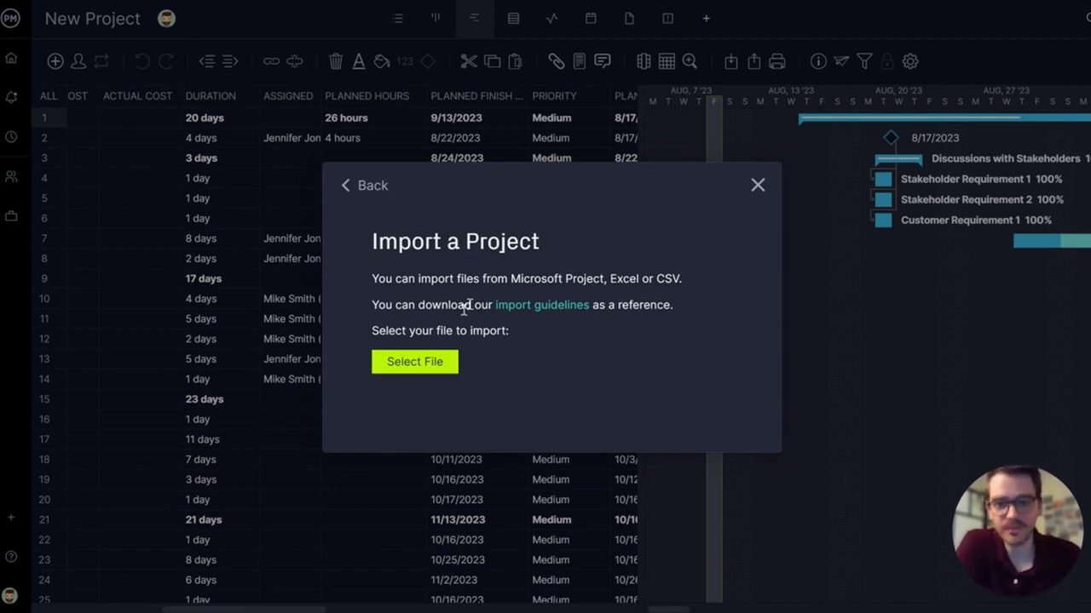
left_click(409, 364)
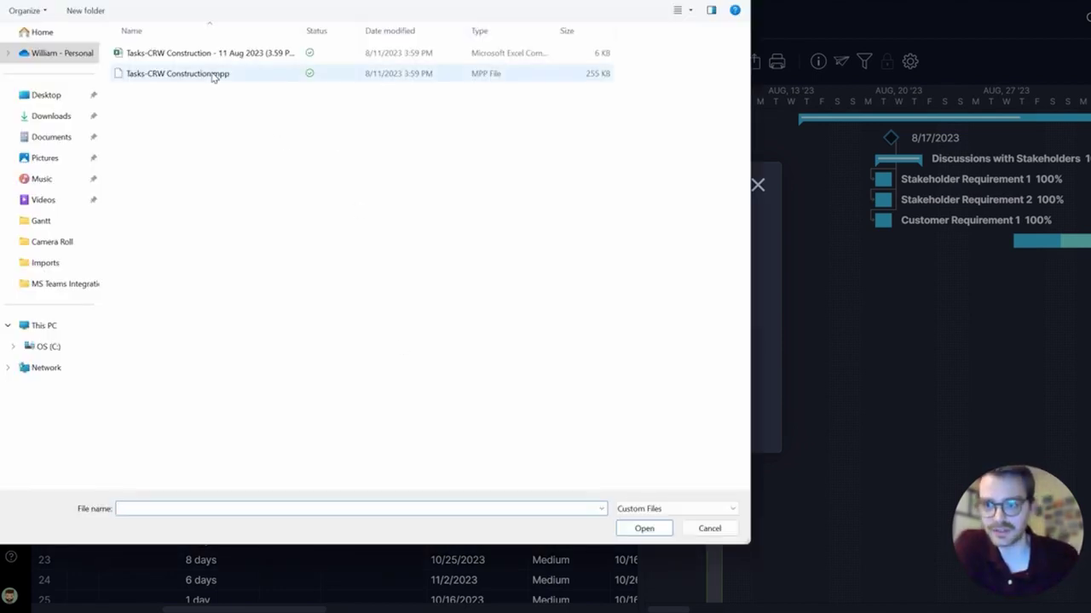
double_click(213, 75)
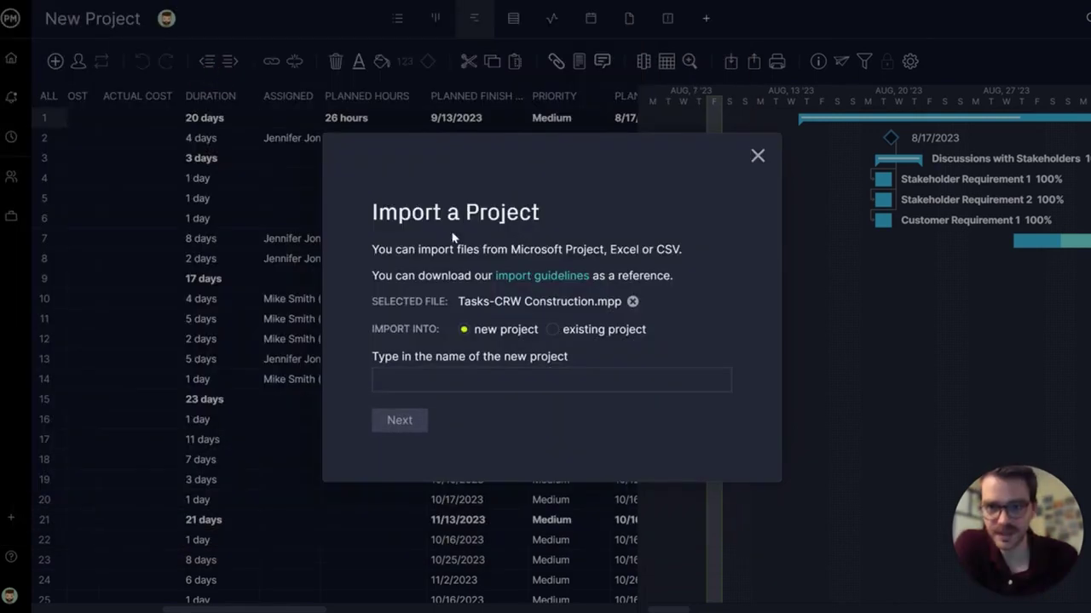
Name the new project "Fast Import Test" and import all data from the MPP file.
left_click(472, 377)
type("F")
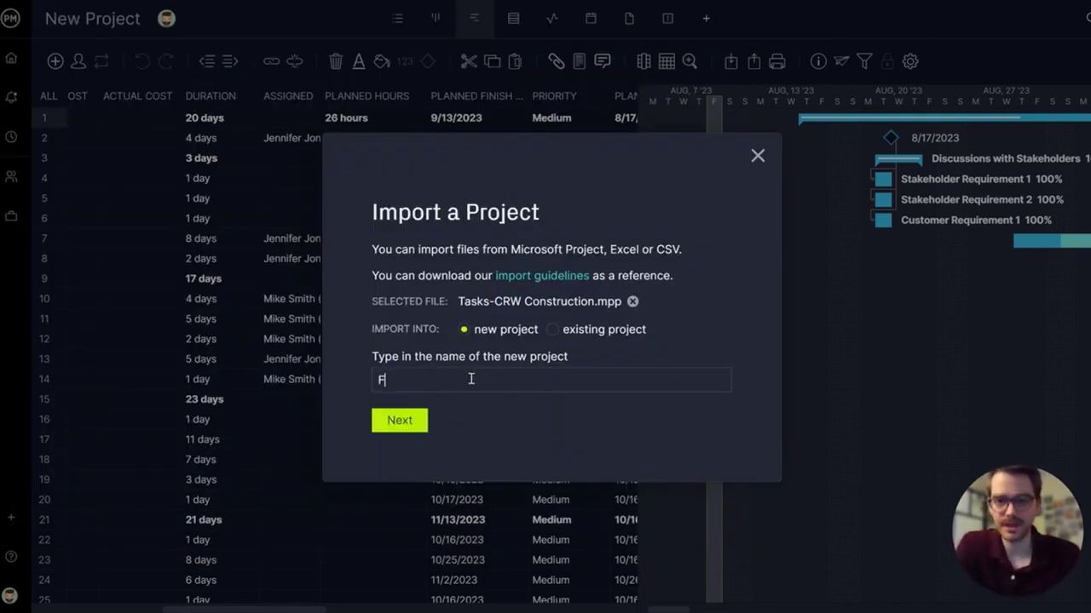
type("ast Import Test")
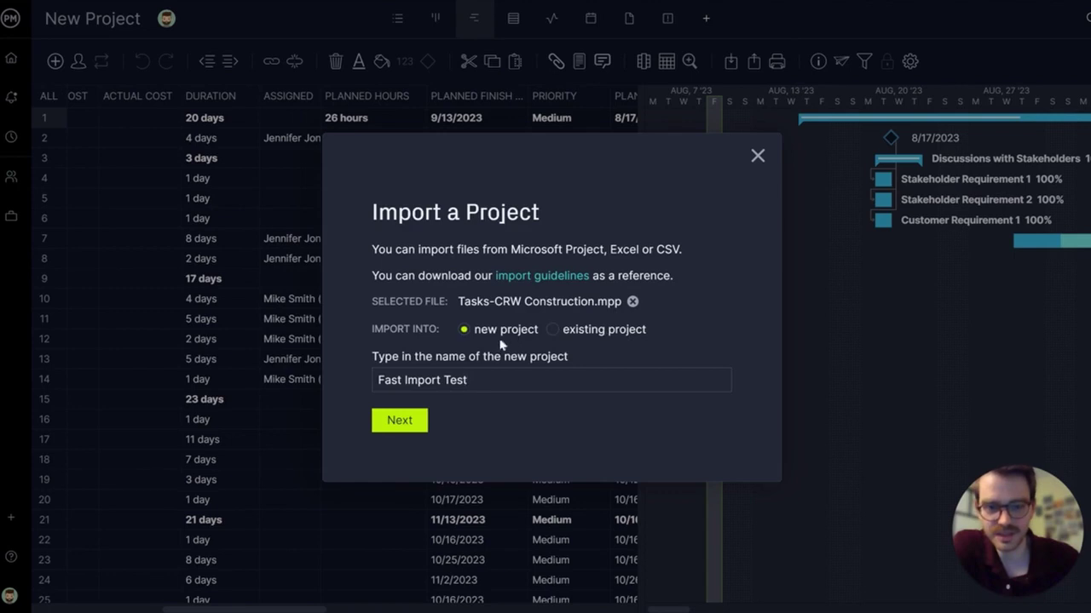
left_click(414, 422)
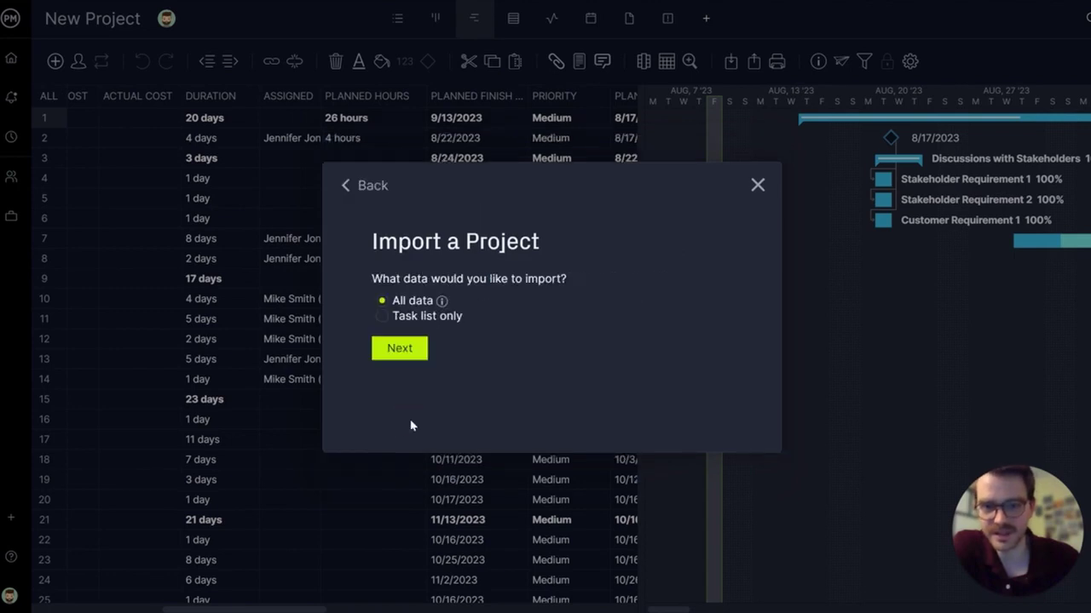
left_click(394, 349)
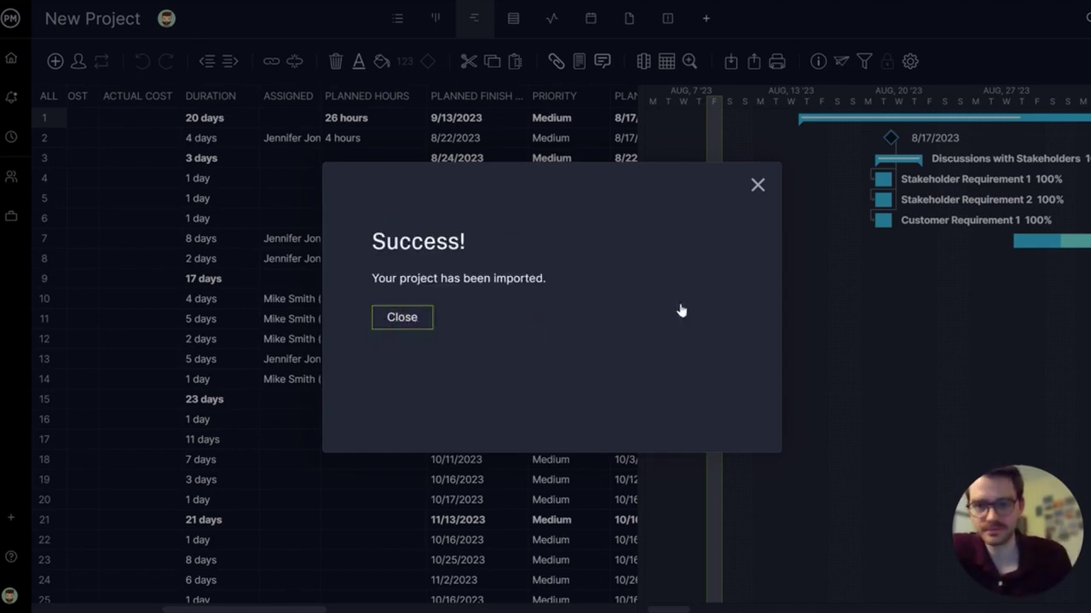
key("Escape")
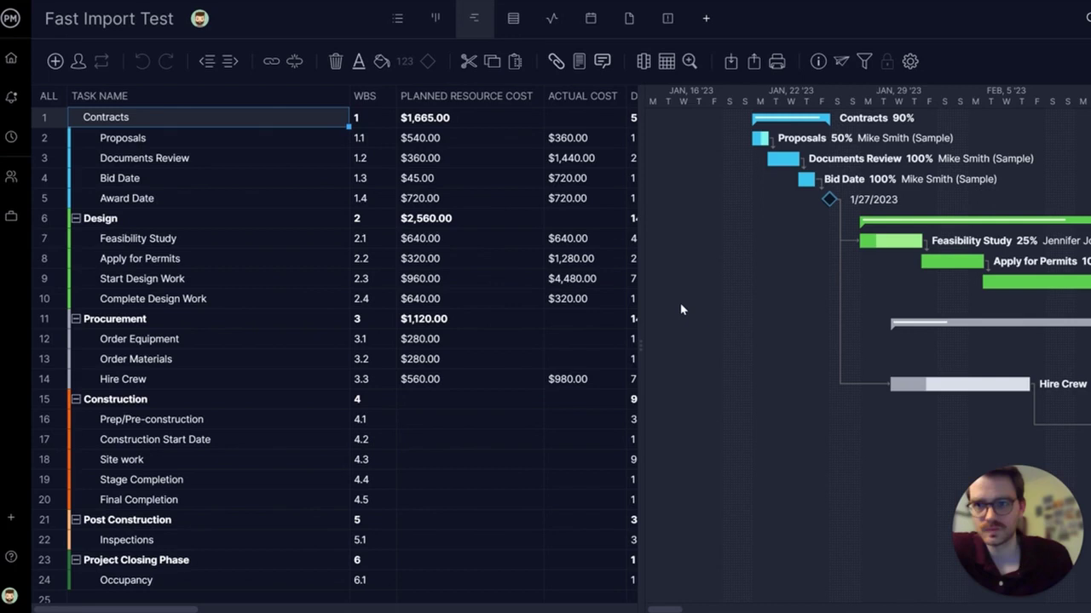
mouse_move(175, 607)
left_mouse_down()
mouse_move(493, 602)
mouse_move(170, 607)
left_mouse_up()
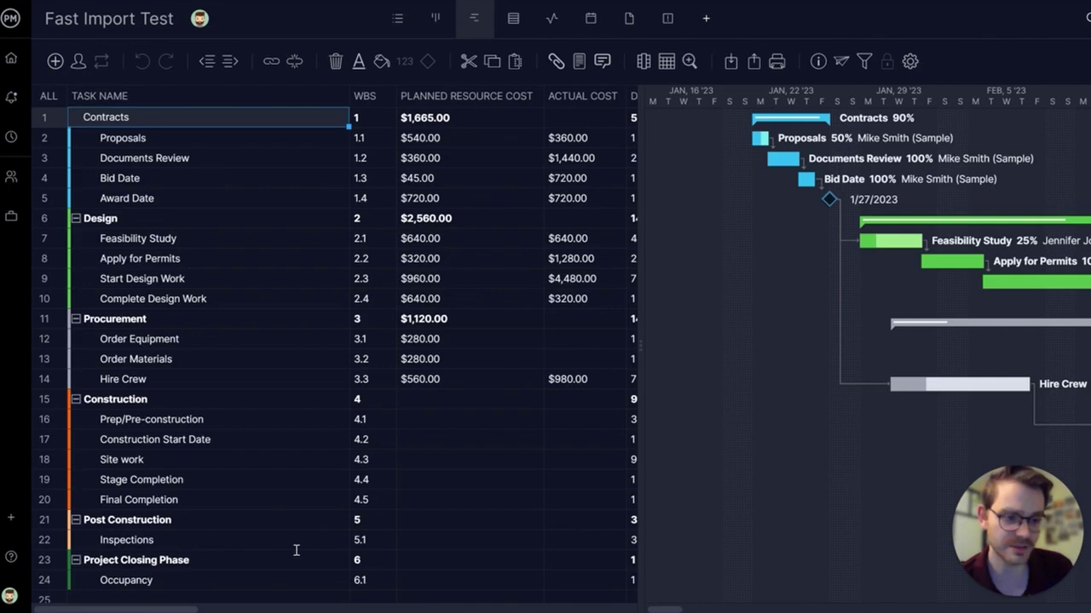
Start another new project by file import and select the "Tasks-CRW Construction - 11 Aug 2023" spreadsheet file.
left_click(41, 520)
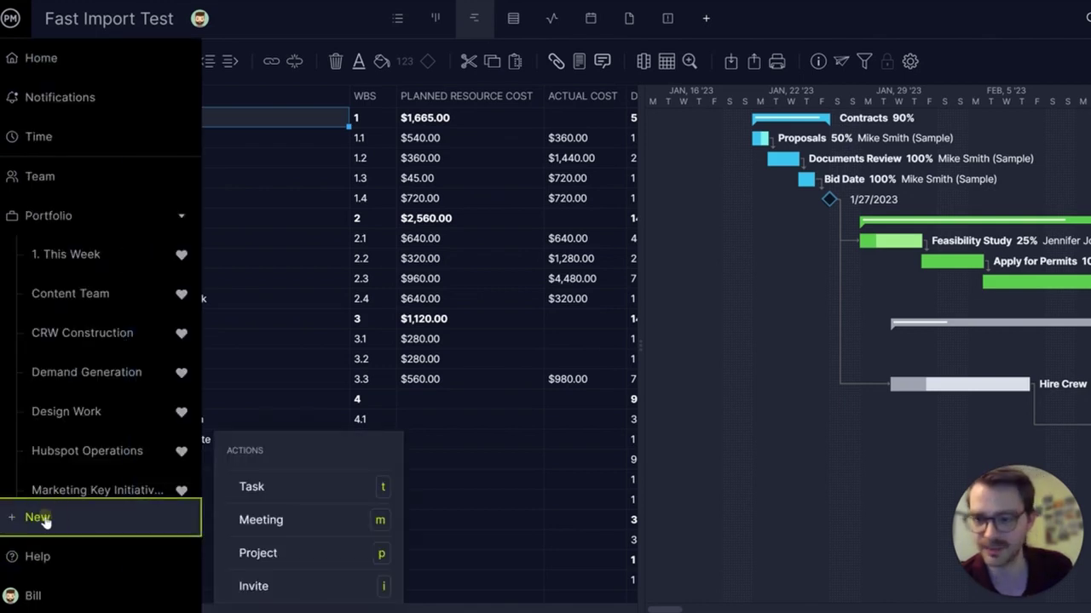
left_click(304, 555)
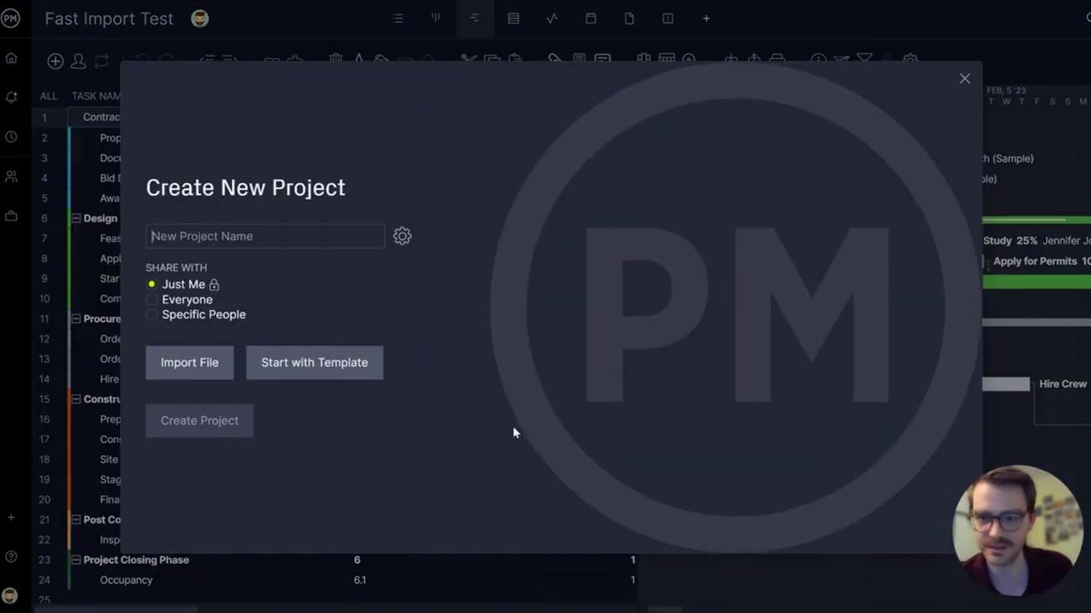
left_click(203, 364)
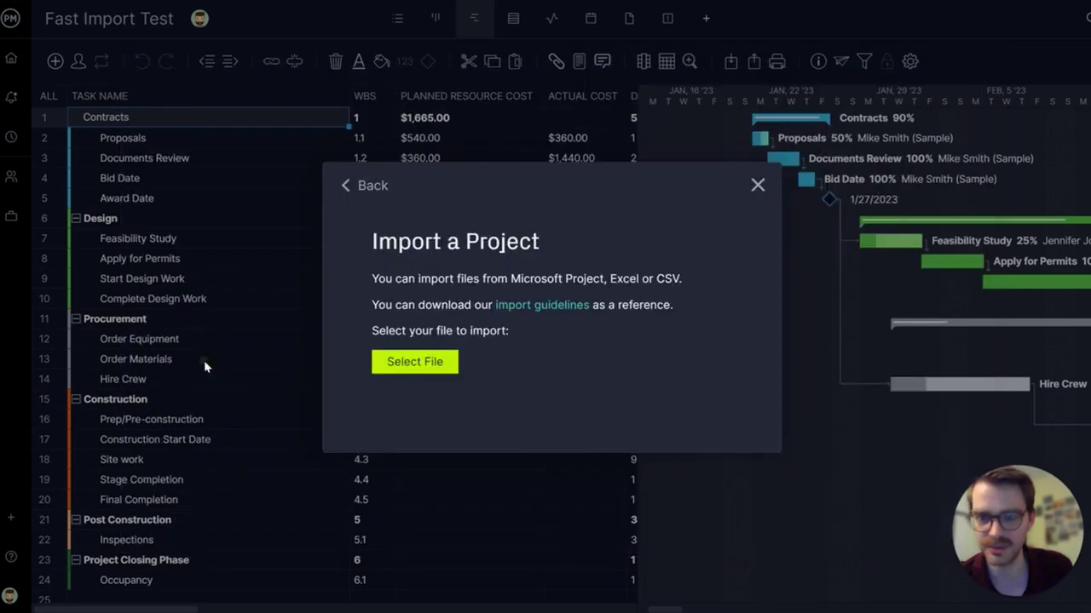
left_click(428, 364)
double_click(209, 56)
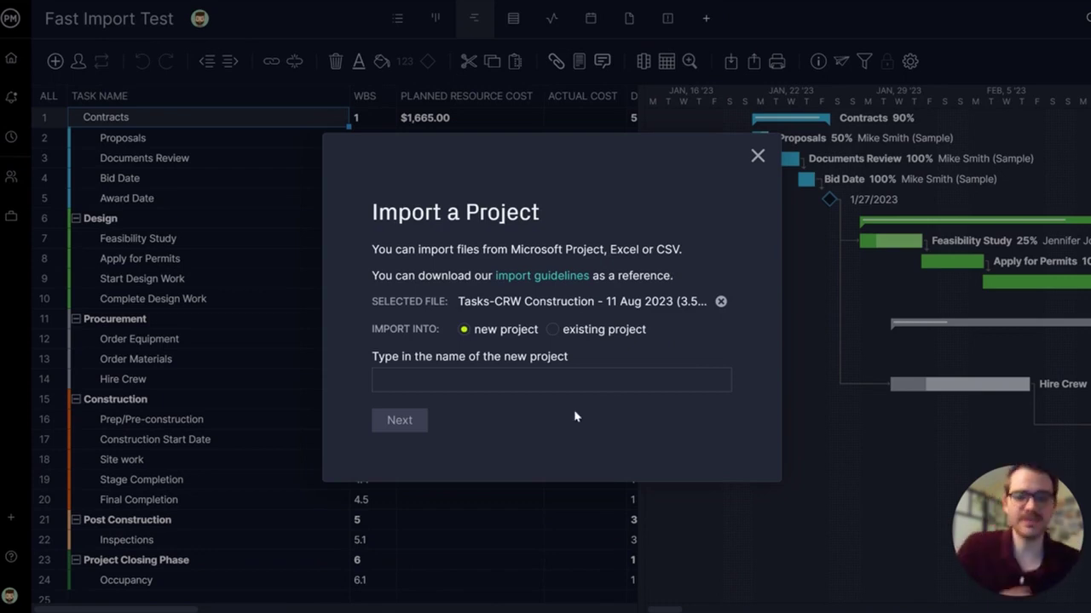
Name the new project "New Project Import" and continue to the column matching.
left_click(571, 385)
left_click(570, 381)
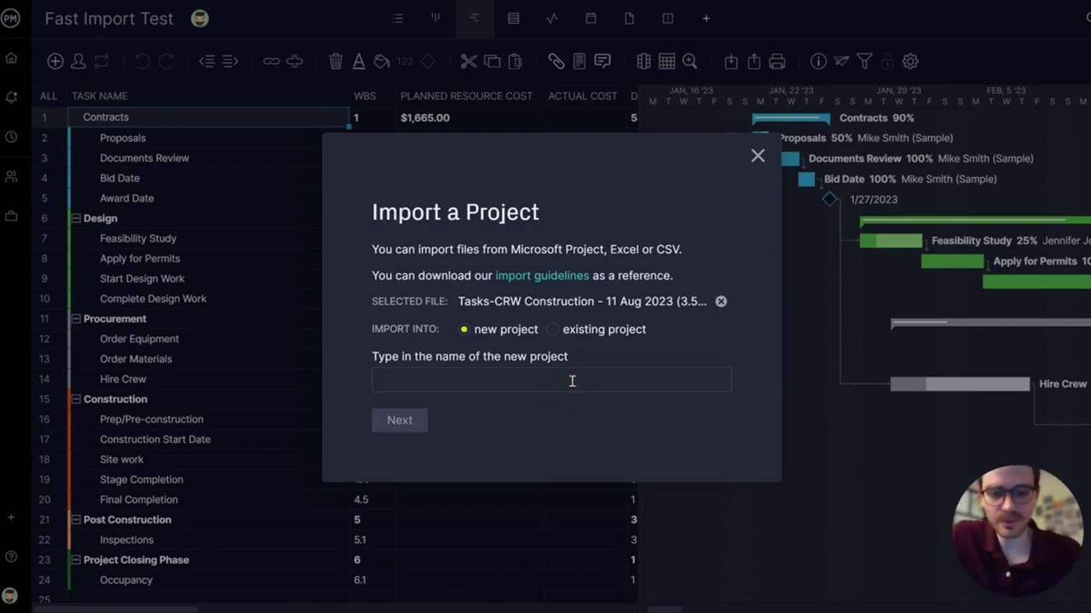
type("New Project ")
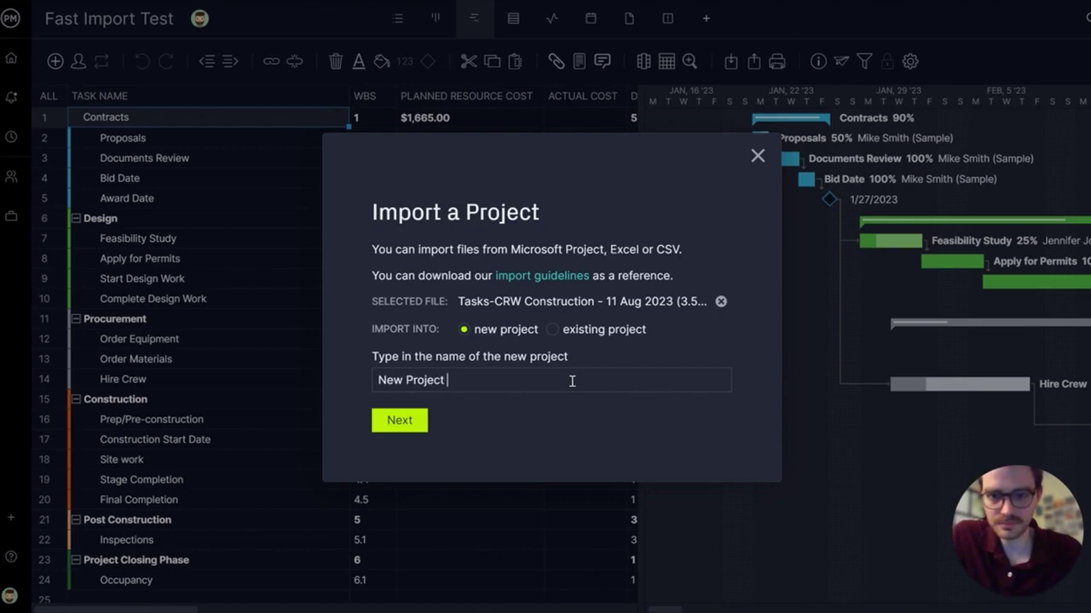
type("Import")
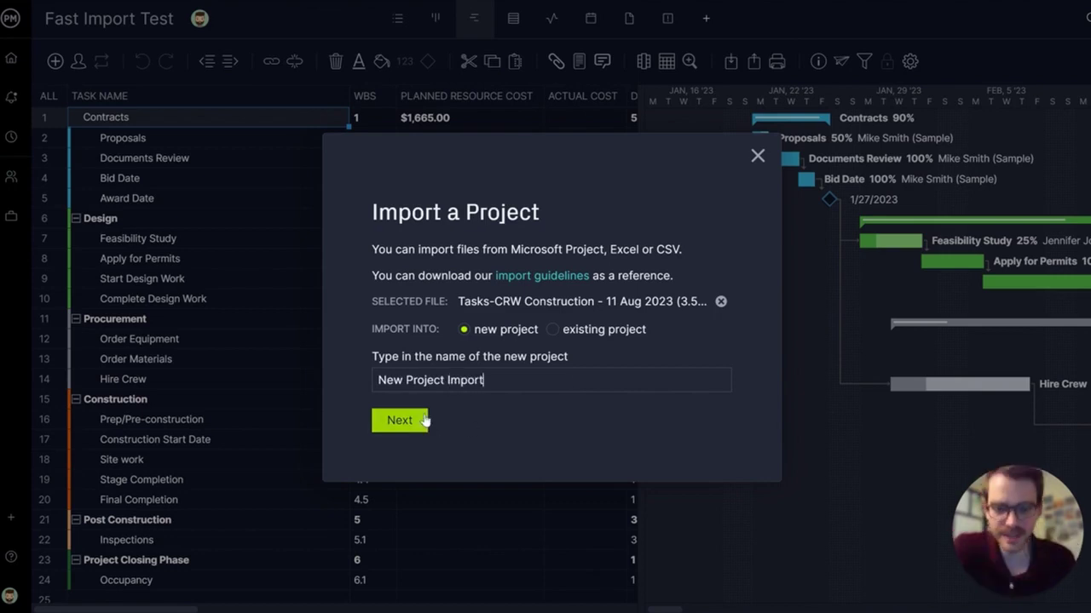
left_click(425, 420)
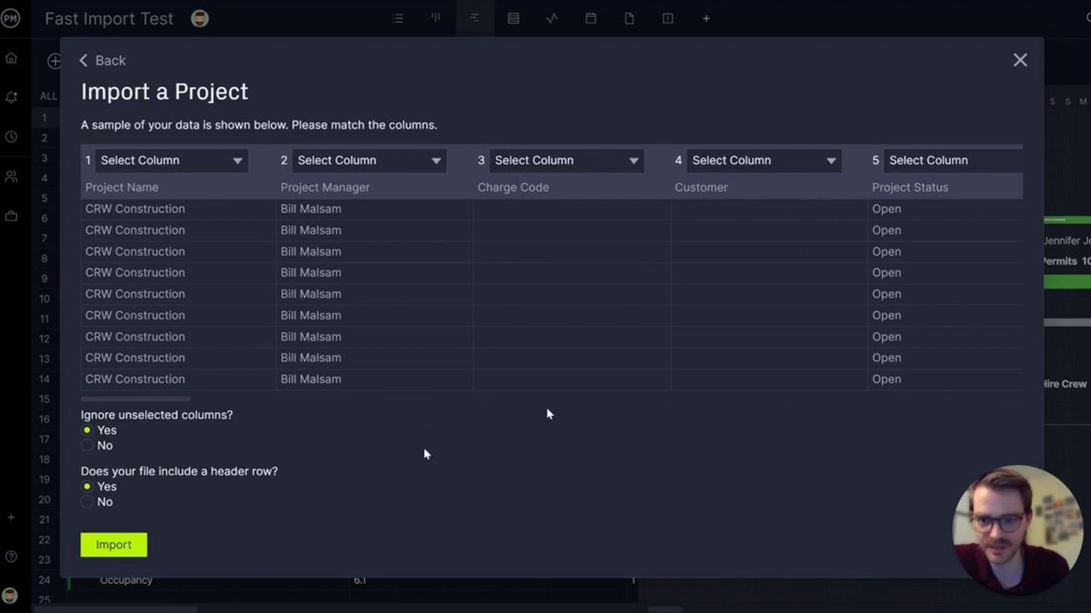
Review the column matching and import the spreadsheet, ignoring unselected columns and treating the first row as a header.
left_click_drag(183, 397, 338, 404)
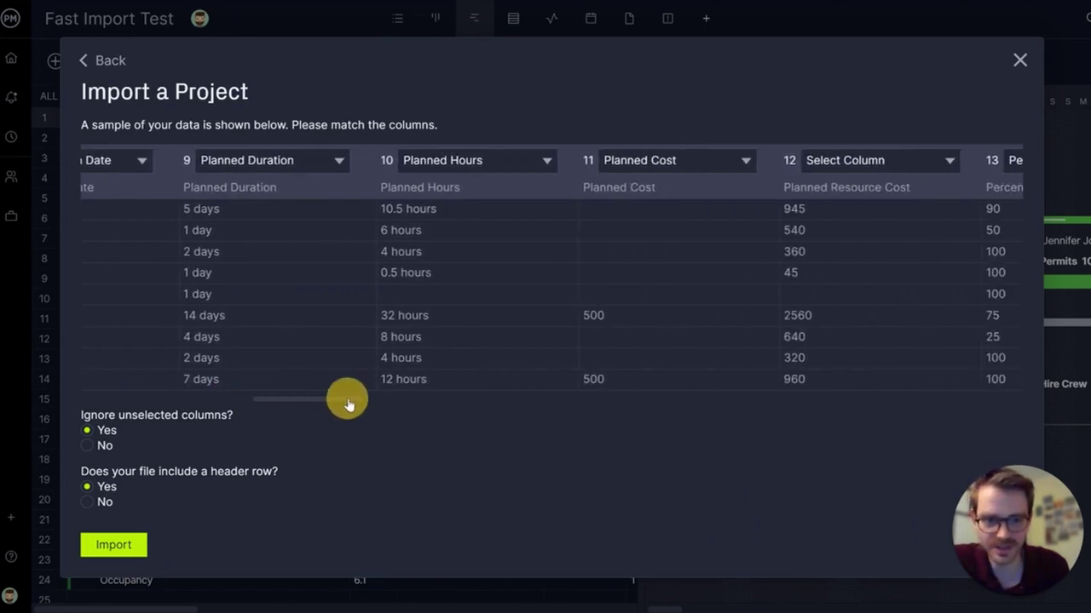
left_click_drag(347, 405, 431, 413)
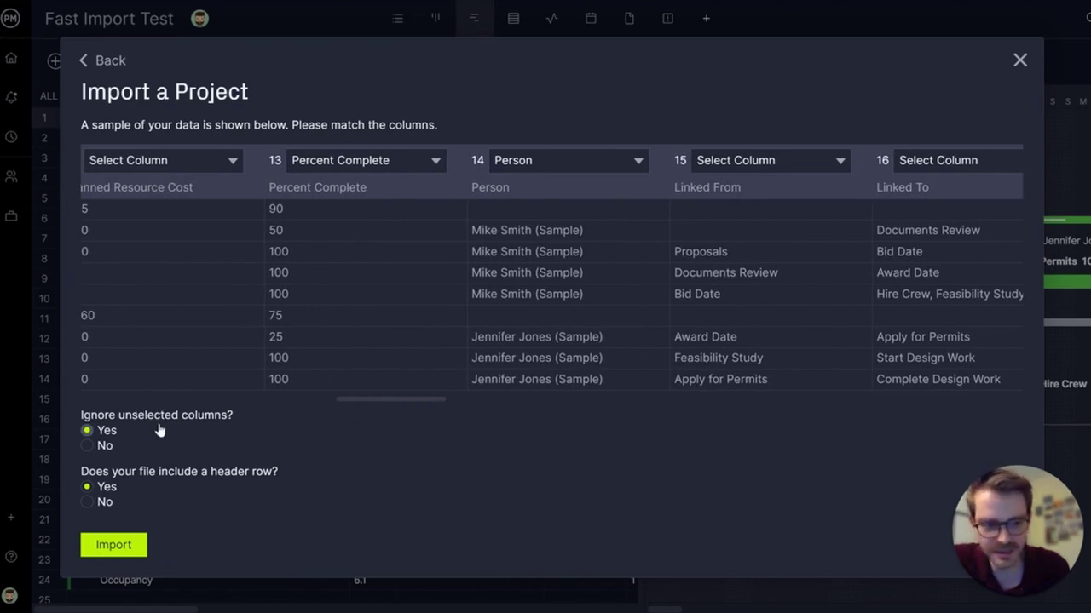
left_click(113, 544)
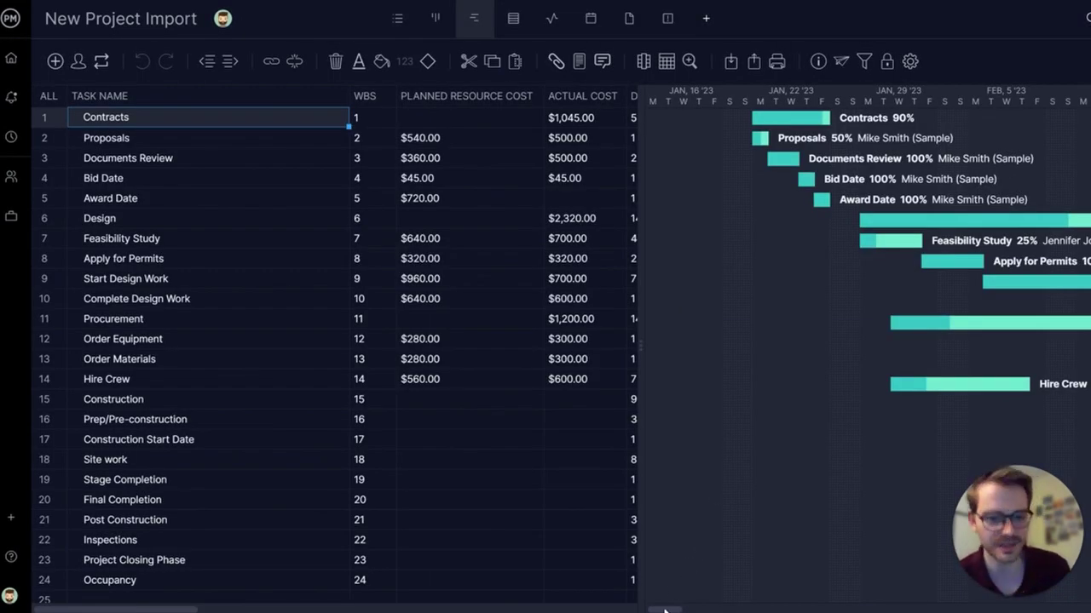
mouse_move(663, 608)
left_mouse_down()
mouse_move(701, 607)
mouse_move(652, 606)
left_mouse_up()
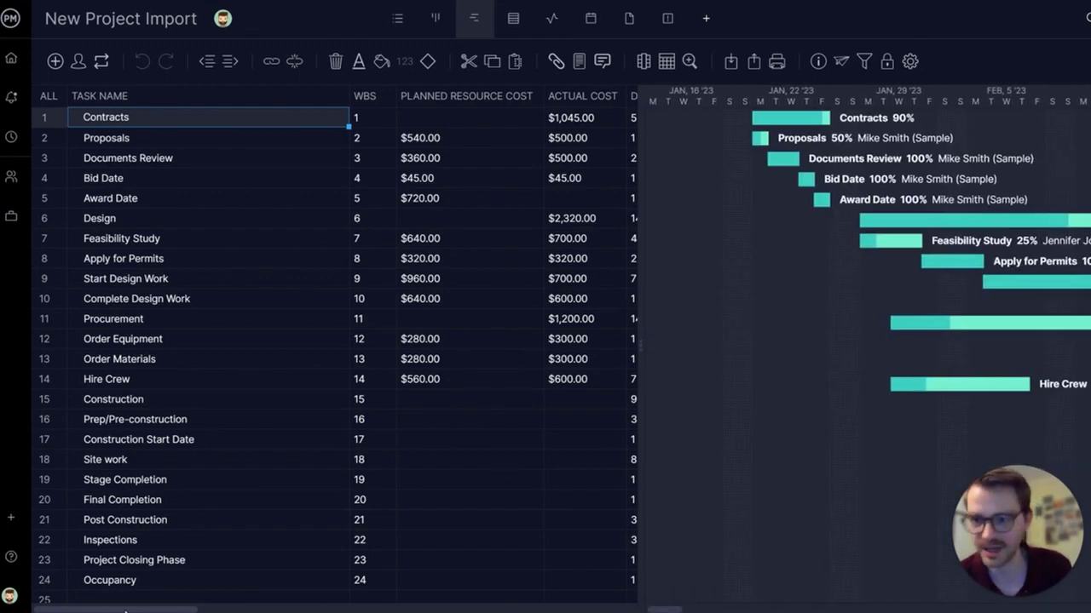
left_click_drag(125, 610, 25, 607)
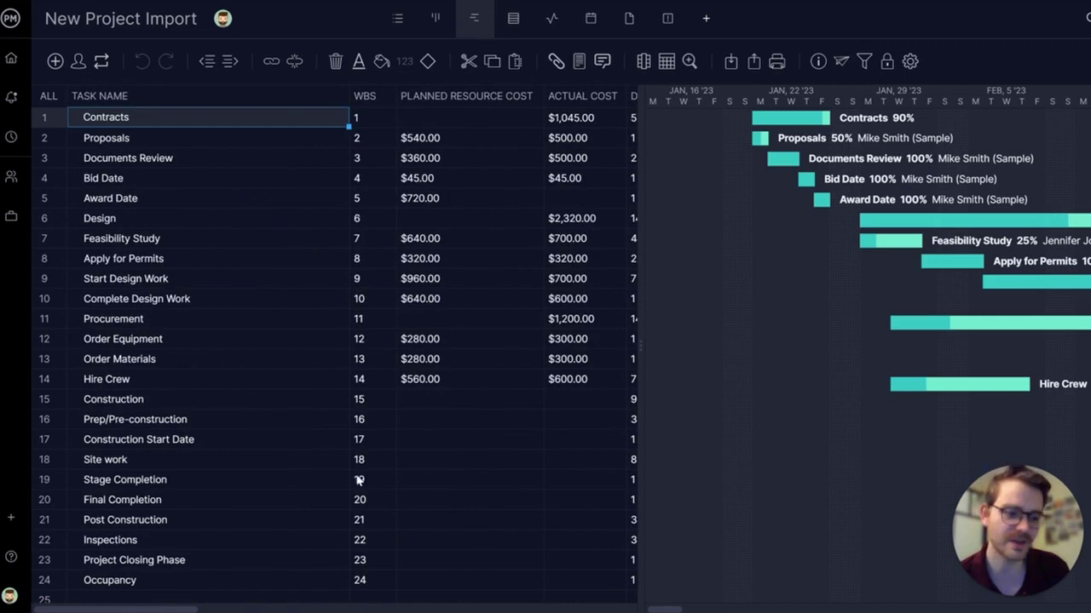